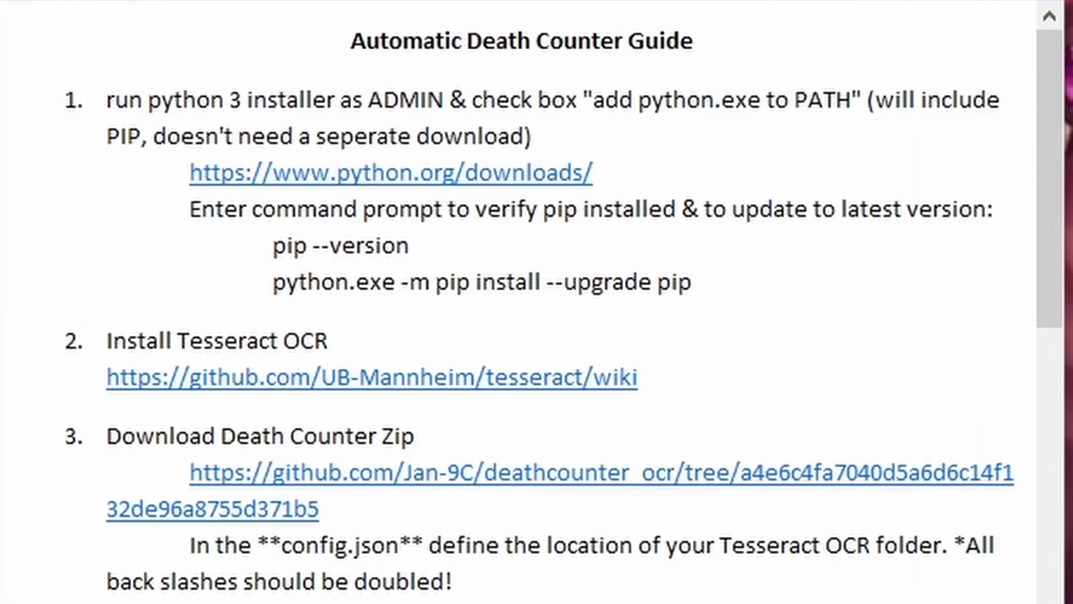
# Open the guide's Python downloads link, and run the python-3.12.1-amd64 installer as administrator with default settings and python.exe added to PATH
pyautogui.click(450, 179)
pyautogui.click(527, 420)
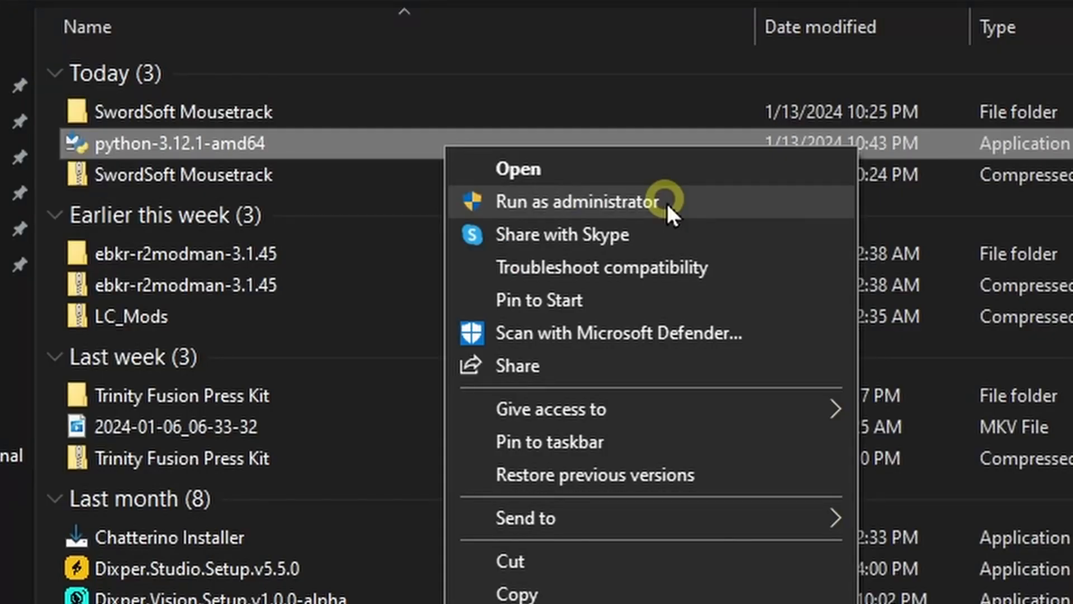
pyautogui.click(666, 201)
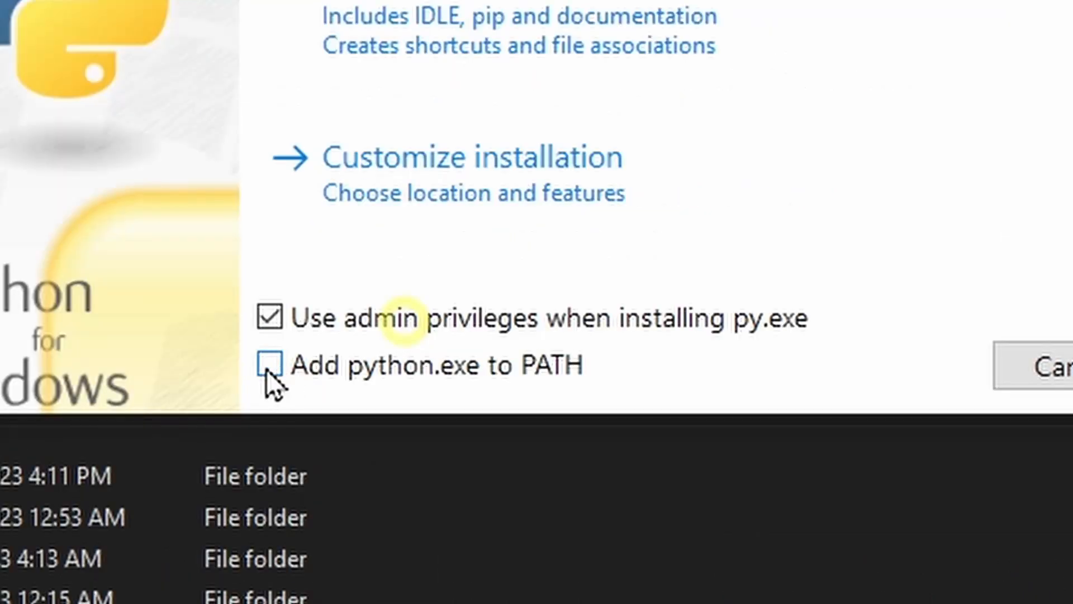
pyautogui.click(270, 367)
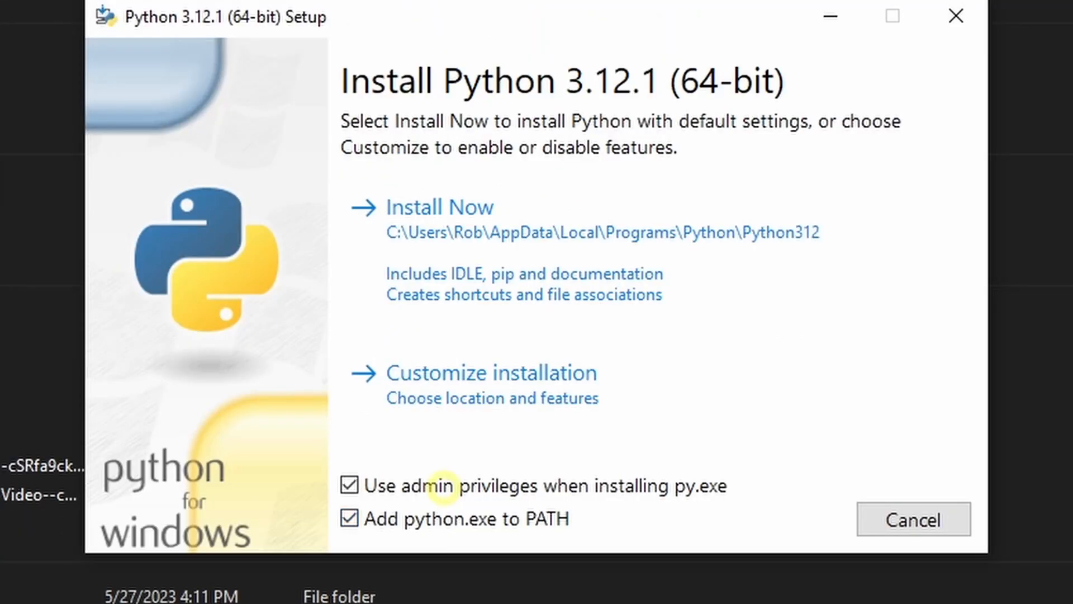
pyautogui.click(520, 234)
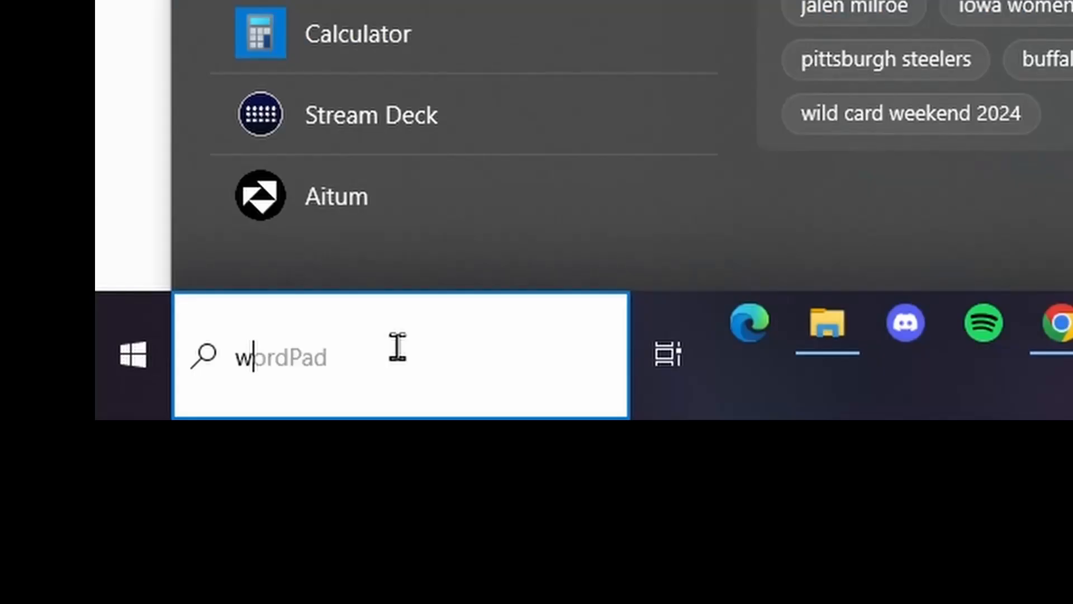
# Open Windows PowerShell and run the guide's pip --version command to verify that pip is installed
pyautogui.write('indows po')
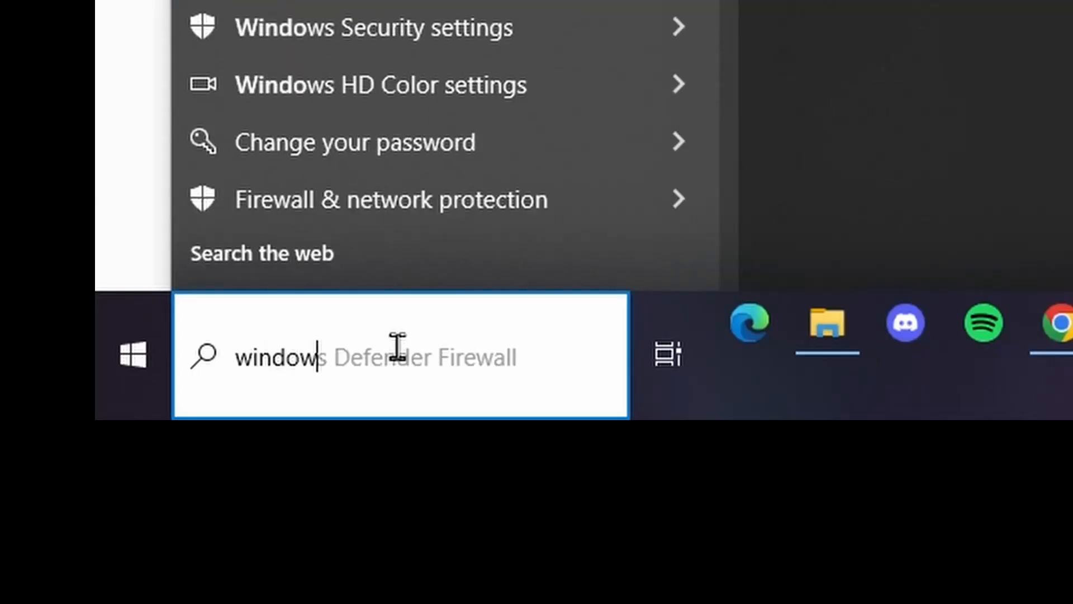
pyautogui.click(331, 215)
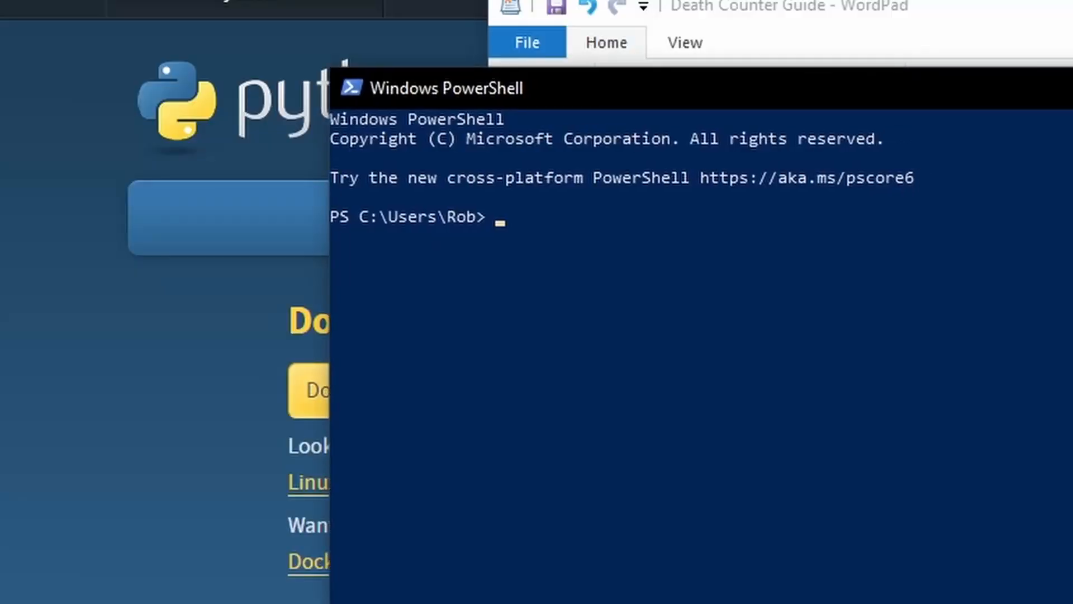
pyautogui.moveTo(1072, 96); pyautogui.dragTo(934, 115)
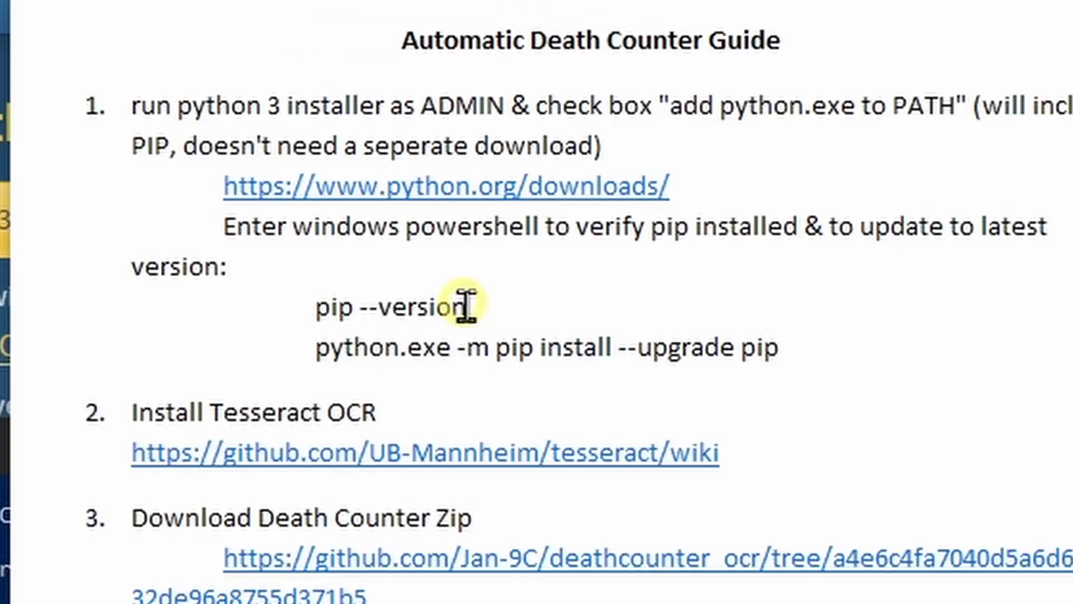
pyautogui.tripleClick(338, 289)
pyautogui.moveTo(466, 307); pyautogui.dragTo(292, 307)
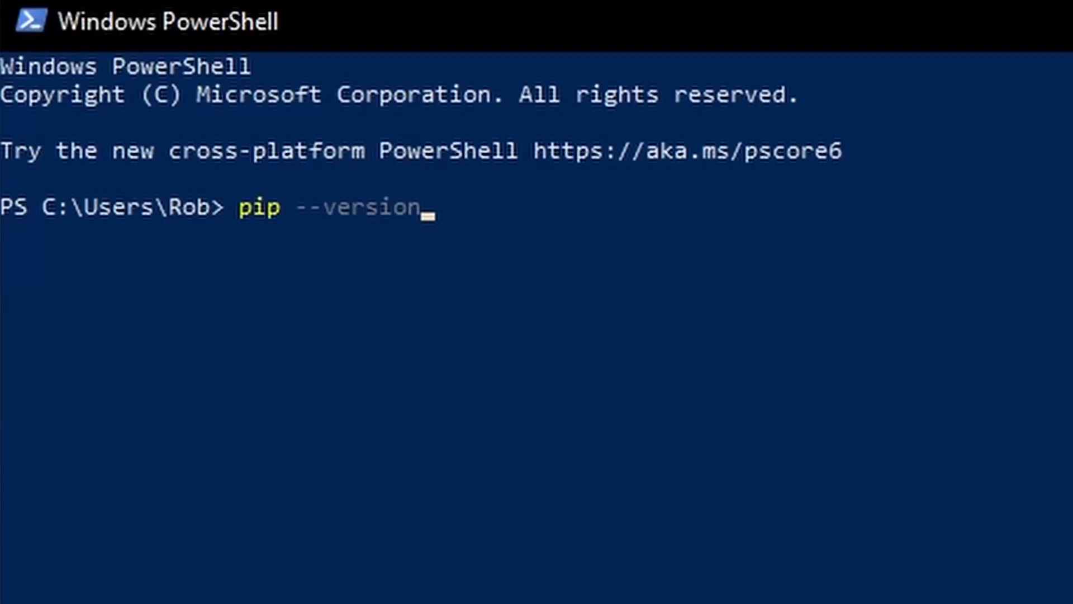
pyautogui.press('Return')
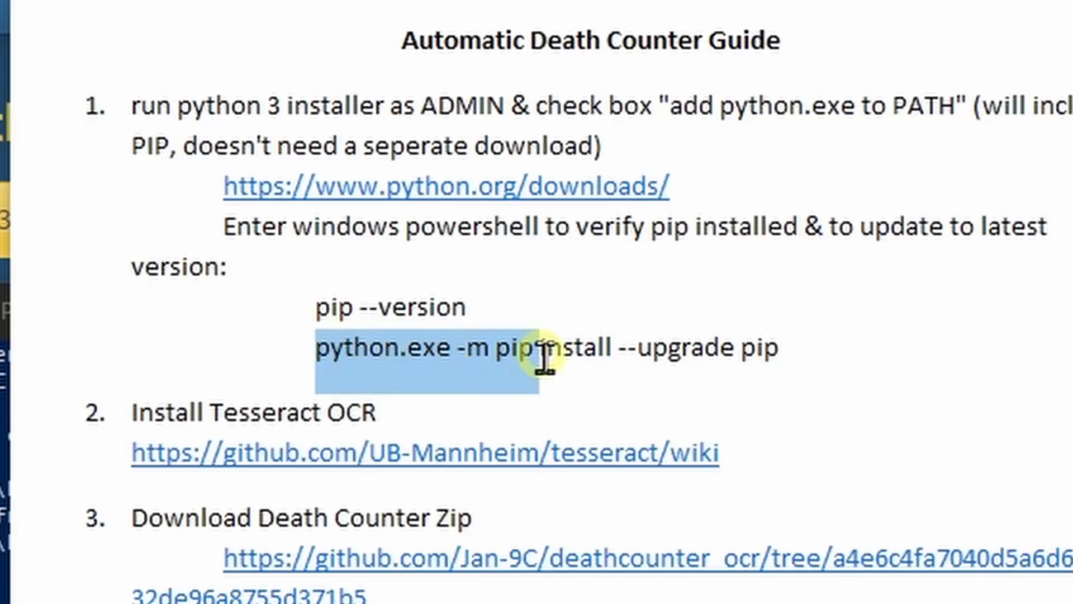
# Copy the guide's pip upgrade command, python.exe -m pip install --upgrade pip, into PowerShell
pyautogui.moveTo(541, 352); pyautogui.dragTo(814, 366)
pyautogui.rightClick(628, 359)
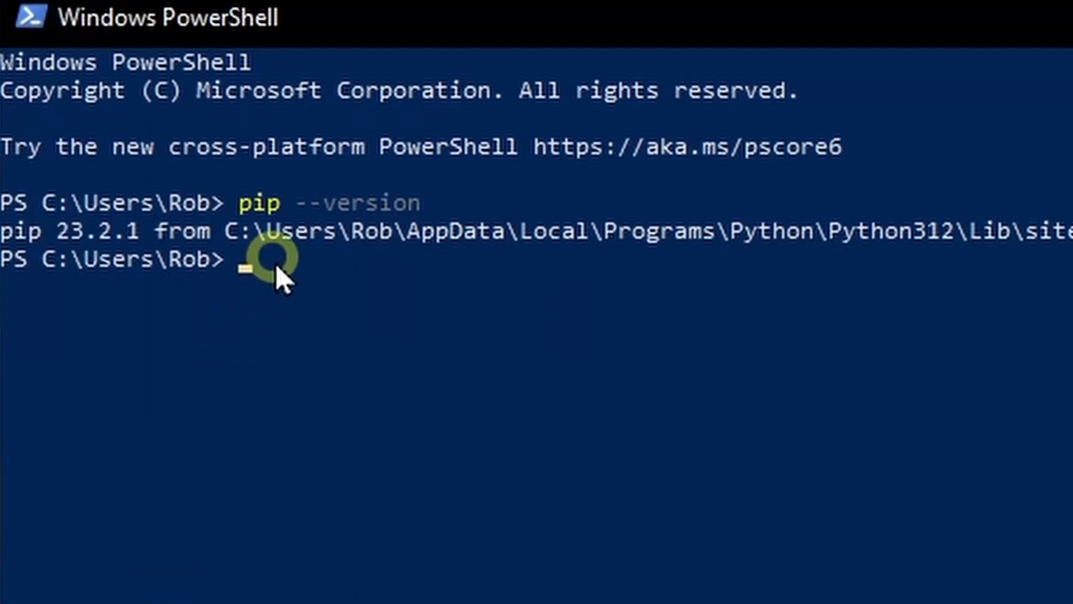
pyautogui.rightClick(346, 305)
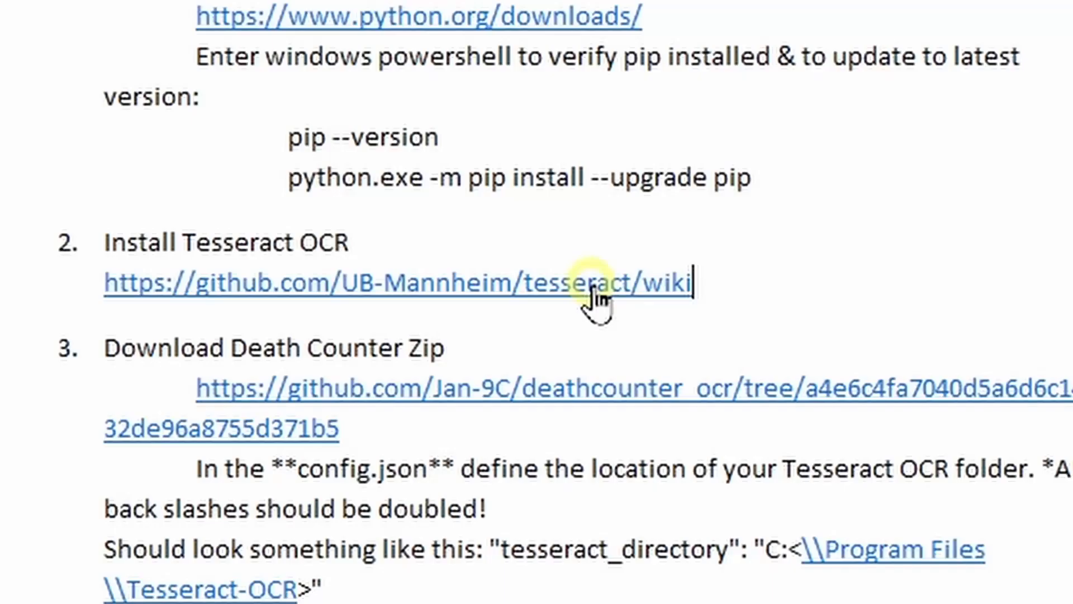
# Open the guide's UB-Mannheim Tesseract wiki link and locate the 64-bit Windows installer for download
pyautogui.click(610, 286)
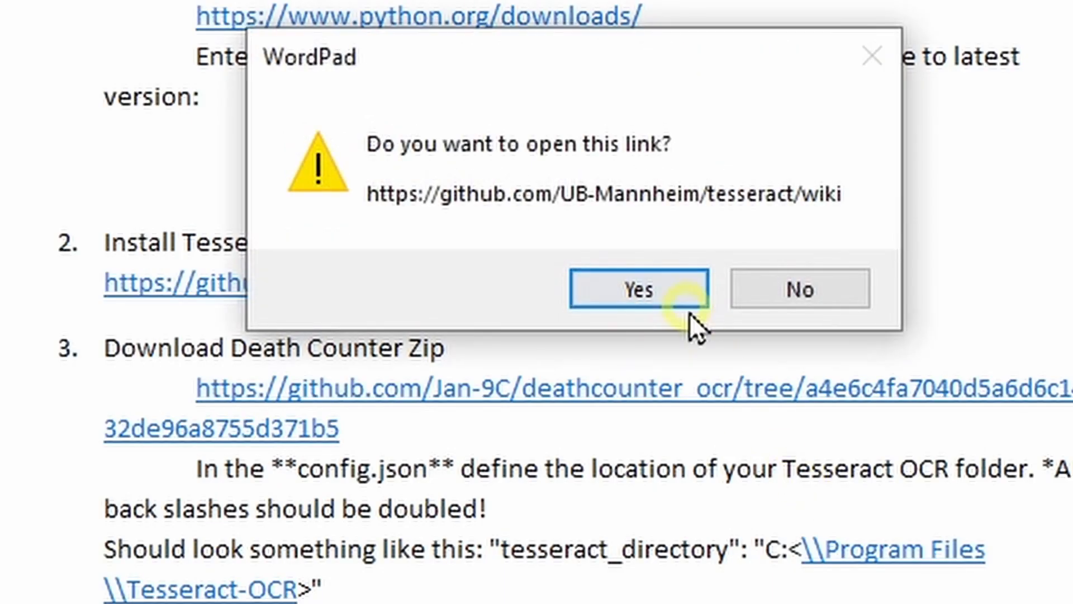
pyautogui.click(671, 299)
pyautogui.scroll(-3, 238, 176)
pyautogui.scroll(-1, 239, 178)
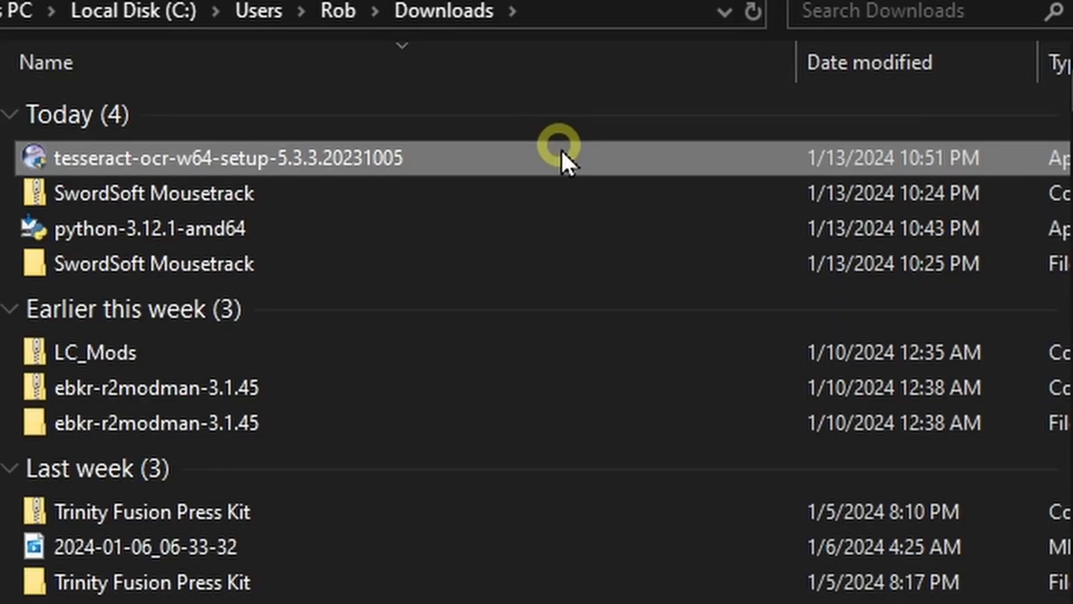
# Run tesseract-ocr-w64-setup-5.3.3.20231005 as administrator for anyone using this computer with the default components, and copy the destination folder path
pyautogui.rightClick(562, 150)
pyautogui.click(675, 212)
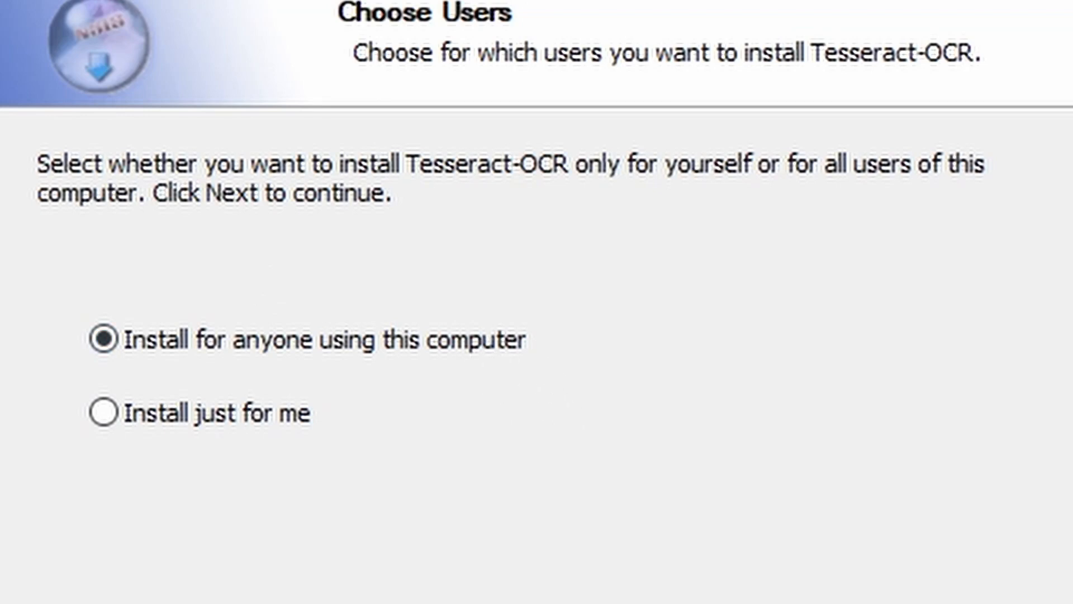
pyautogui.click(788, 603)
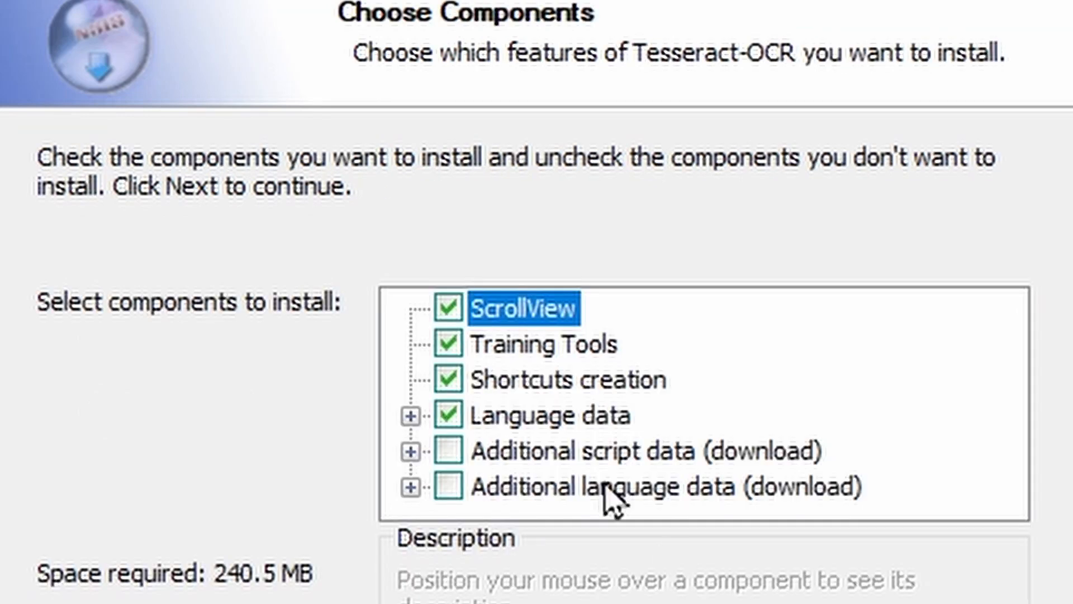
pyautogui.press('Return')
pyautogui.rightClick(351, 316)
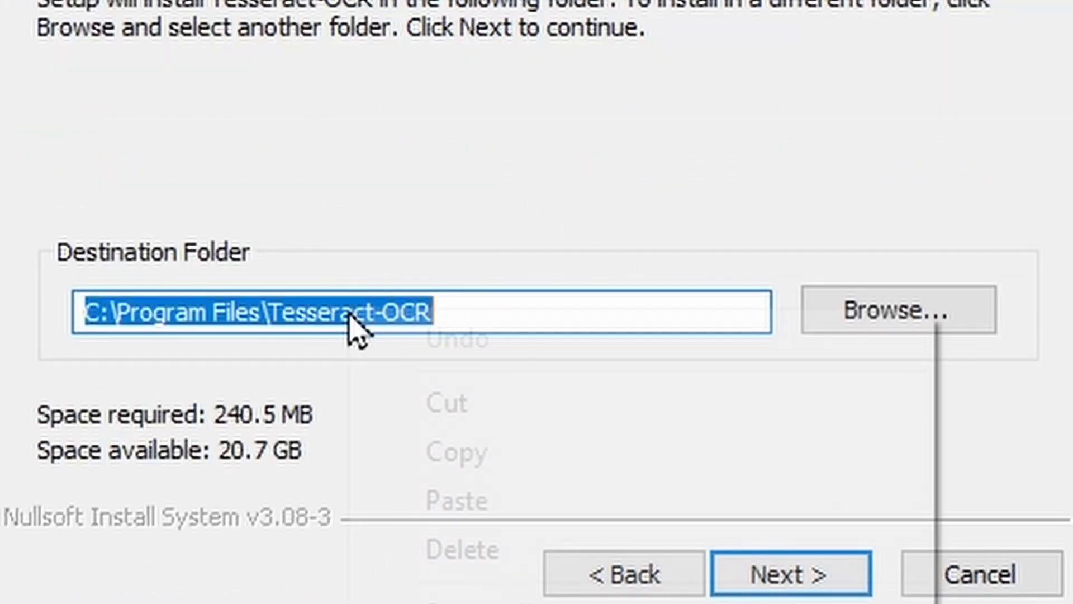
pyautogui.click(506, 454)
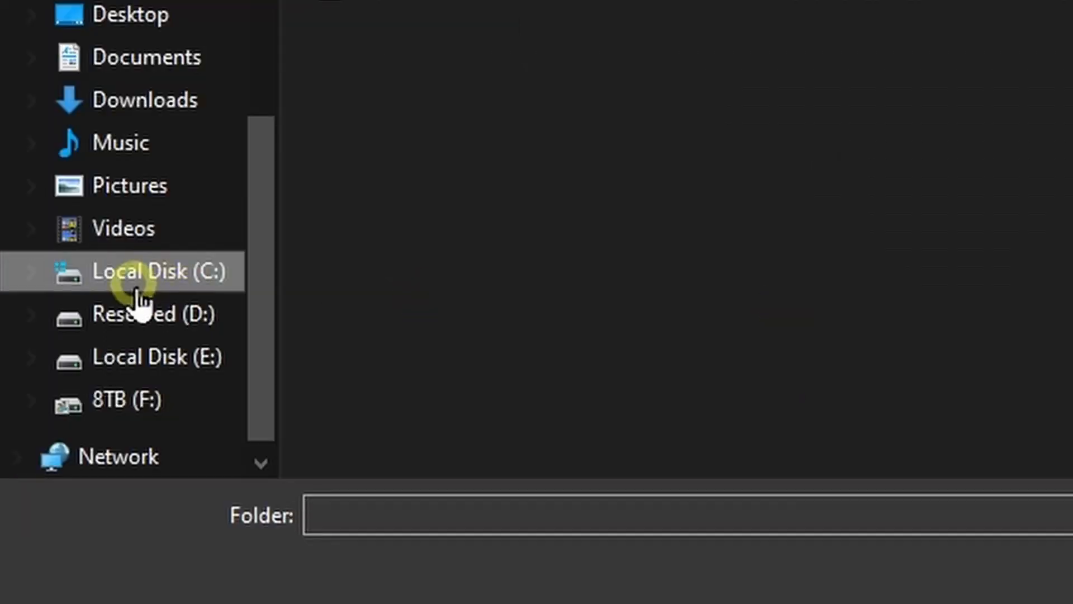
# Browse to the personal user folder on Local Disk (C:) in the zip extraction's folder chooser
pyautogui.scroll(-2, 70, 394)
pyautogui.click(191, 215)
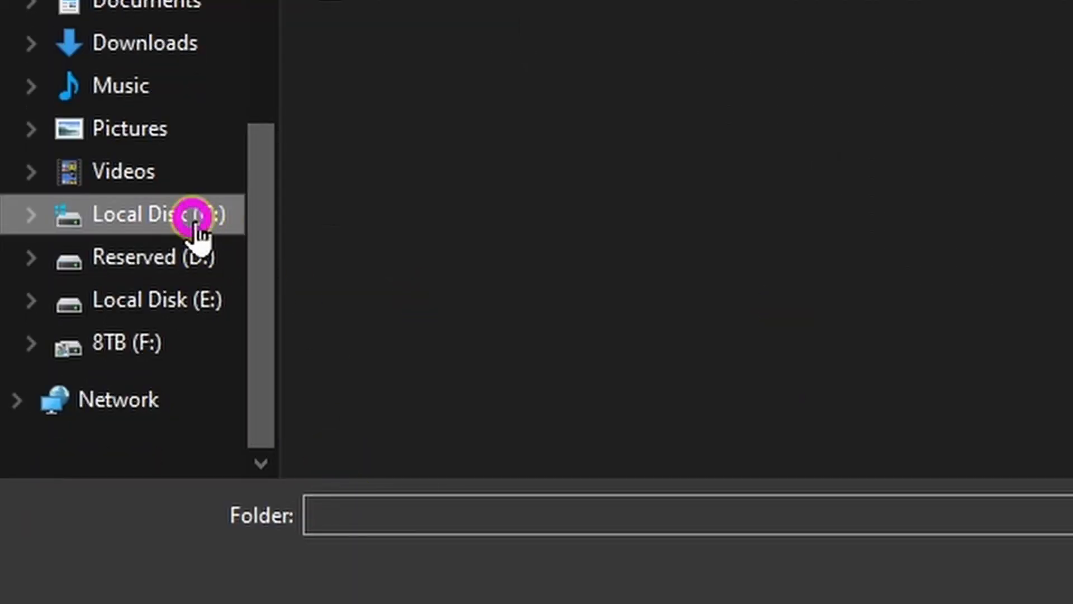
pyautogui.doubleClick(429, 171)
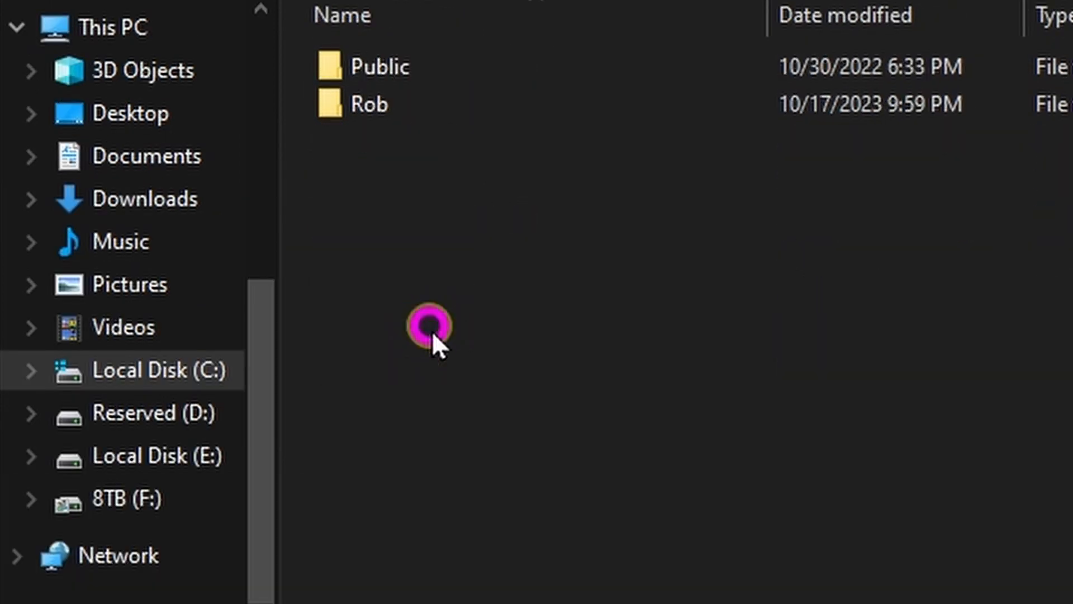
pyautogui.doubleClick(421, 106)
pyautogui.scroll(-1, 619, 439)
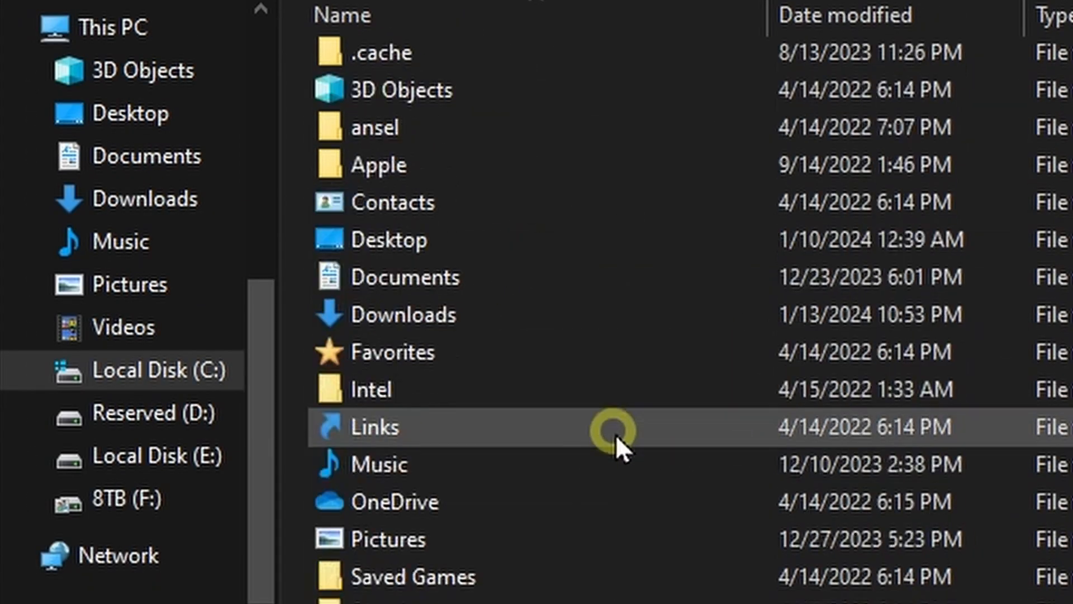
pyautogui.scroll(-1, 622, 435)
pyautogui.scroll(2, 624, 428)
# Create a folder named Death Counter in the user folder, choose it as the destination and extract the zip files
pyautogui.hotkey('ctrl', 'shift', 'n')
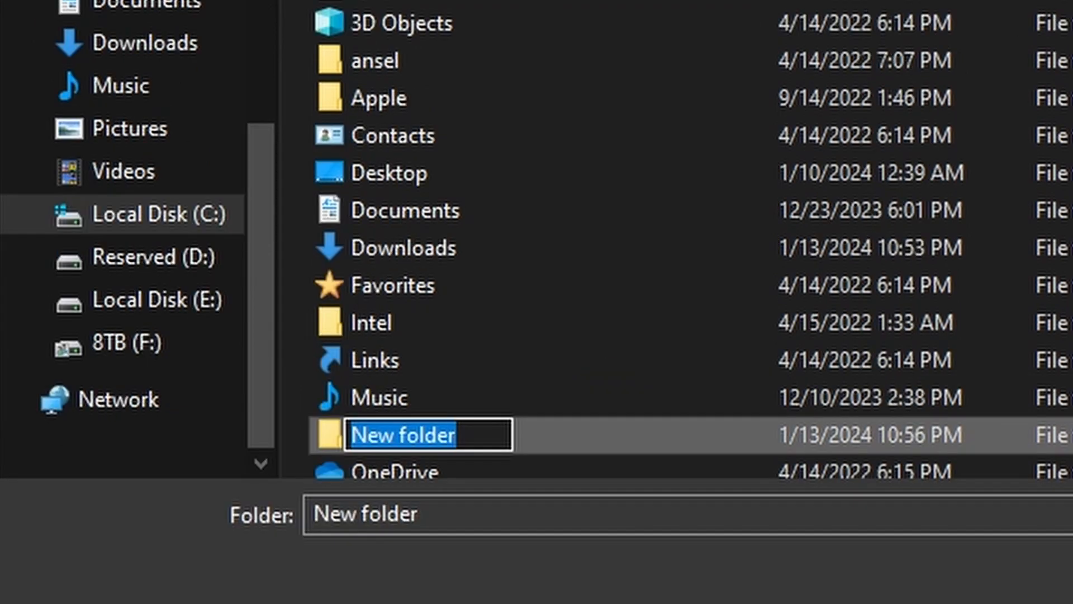
pyautogui.write('Death')
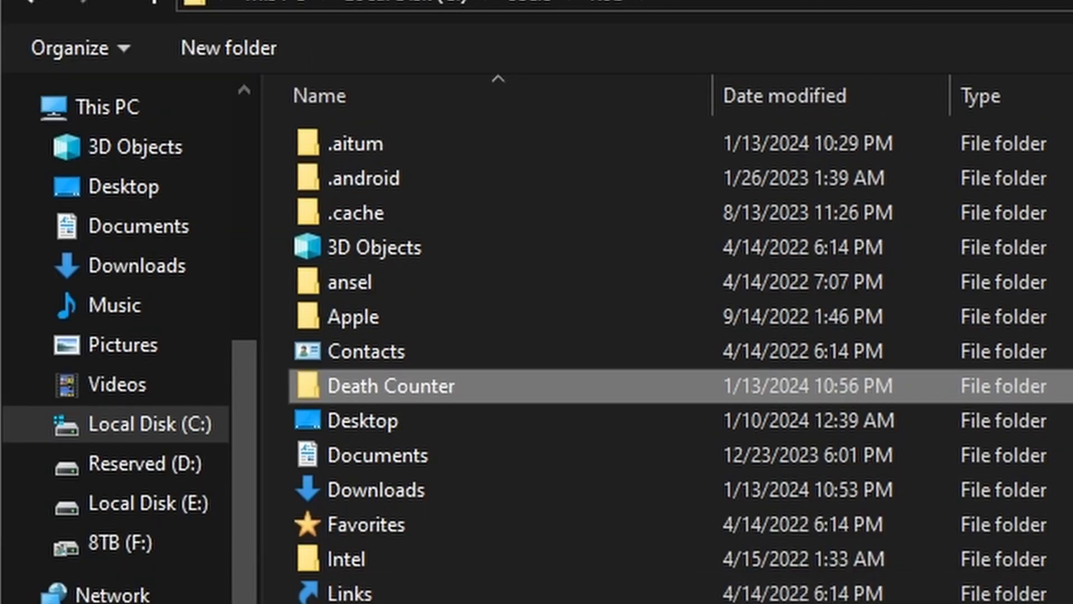
pyautogui.click(1068, 576)
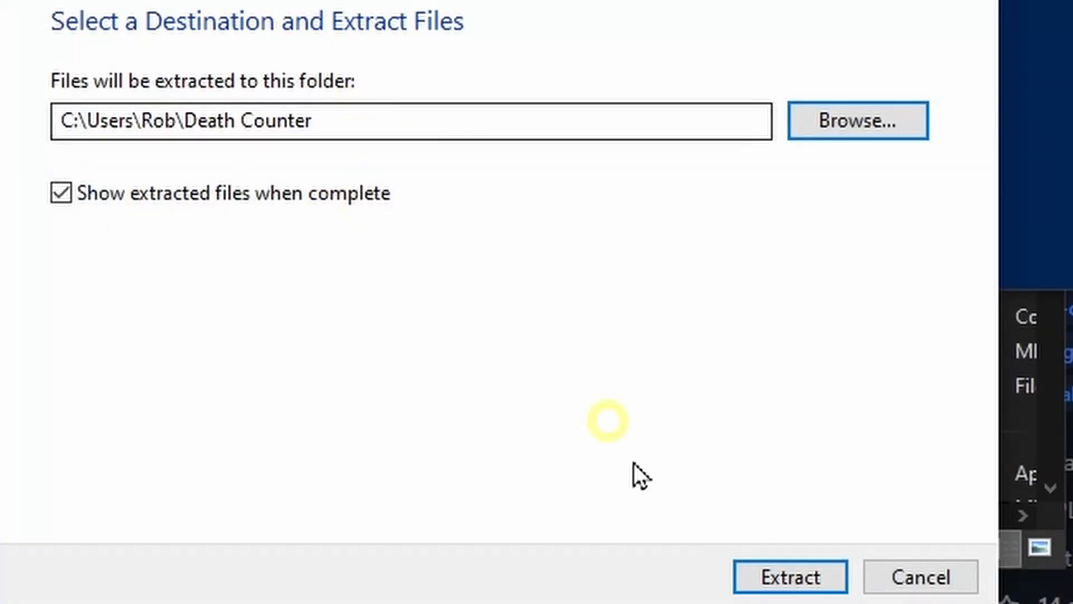
pyautogui.click(797, 581)
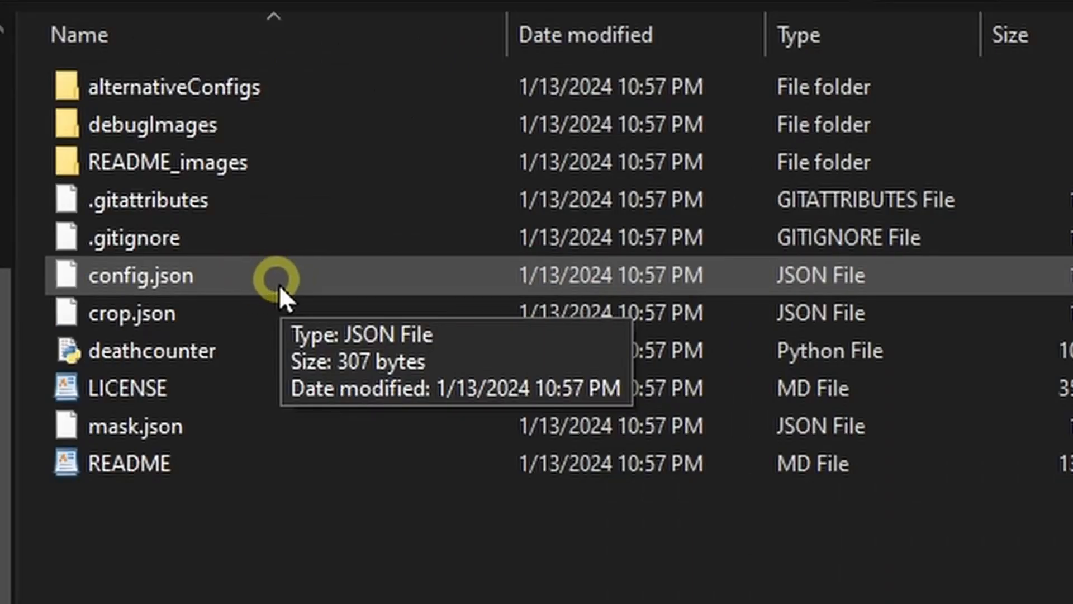
# Open config.json from the extracted files in WordPad, making WordPad the default program for JSON files
pyautogui.doubleClick(280, 286)
pyautogui.click(300, 245)
pyautogui.click(407, 287)
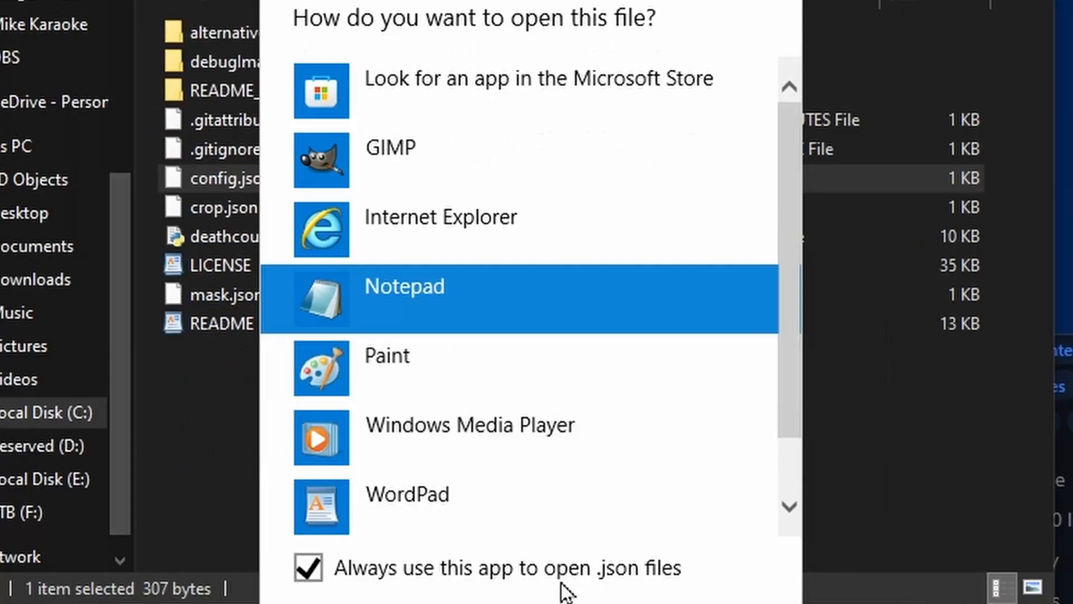
pyautogui.click(447, 491)
pyautogui.click(563, 603)
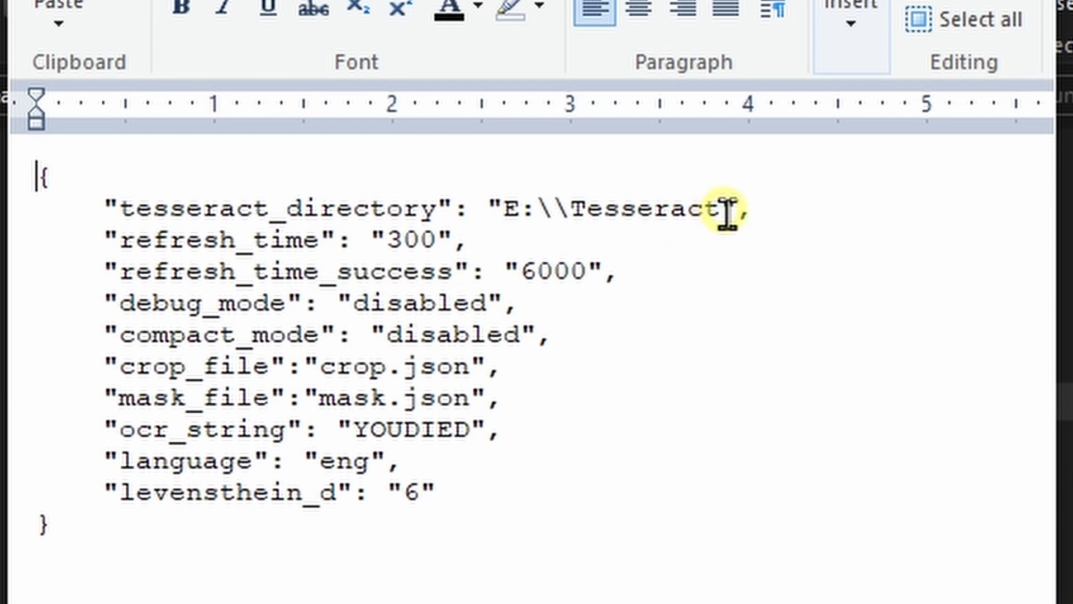
# Replace the tesseract_directory value in config.json with the copied path, doubling its backslashes: C:\\Program Files\\Tesseract-OCR
pyautogui.moveTo(720, 207); pyautogui.dragTo(521, 209)
pyautogui.press('BackSpace')
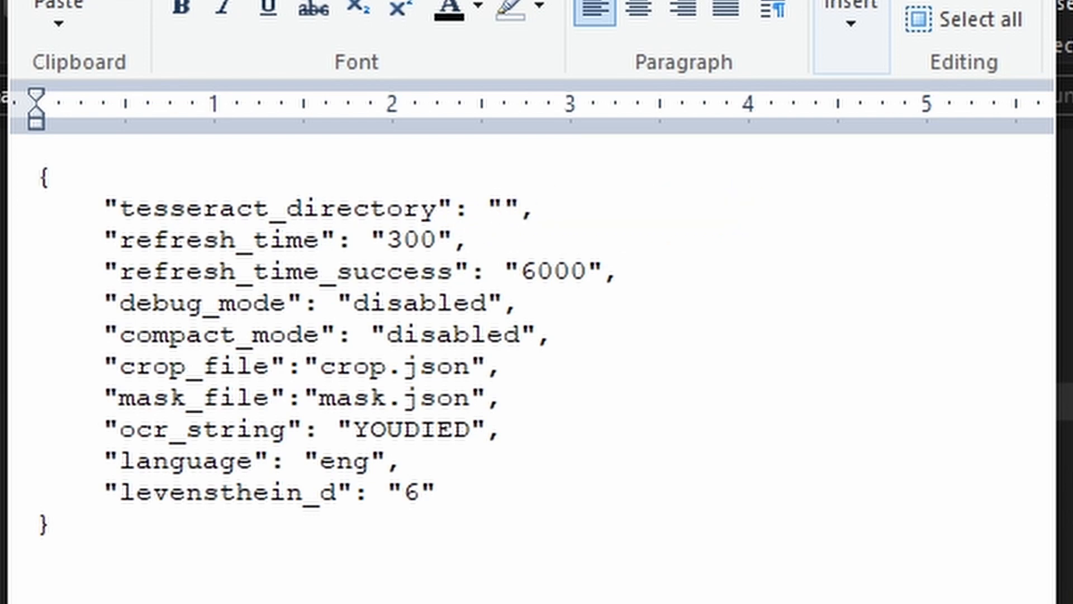
pyautogui.hotkey('ctrl', 'v')
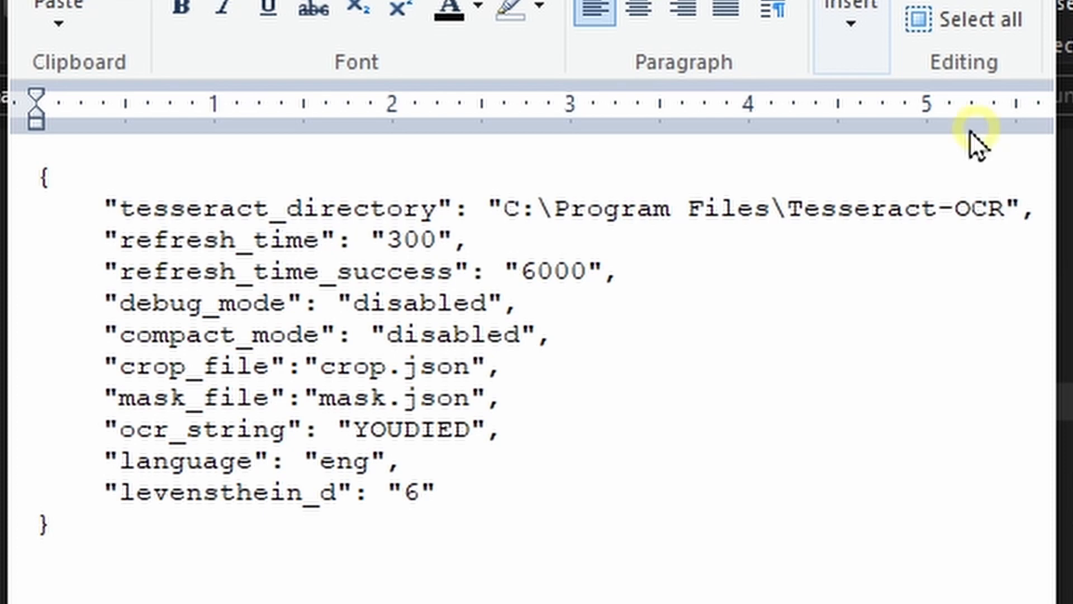
pyautogui.write('\\')
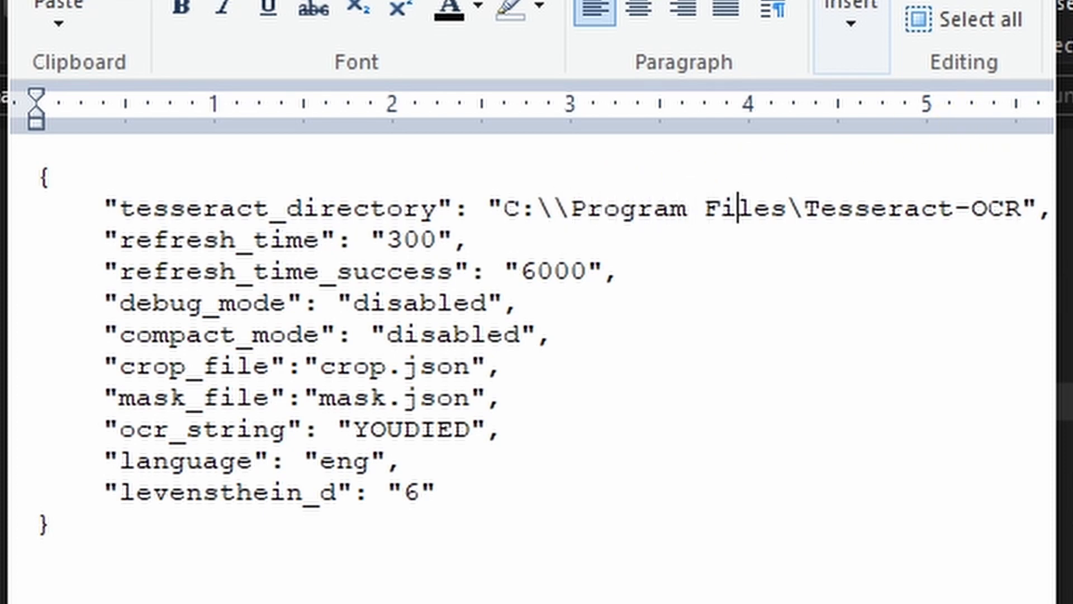
pyautogui.press('Right')
pyautogui.press('Right')
pyautogui.press('Right')
pyautogui.press('Right')
pyautogui.write('\\')
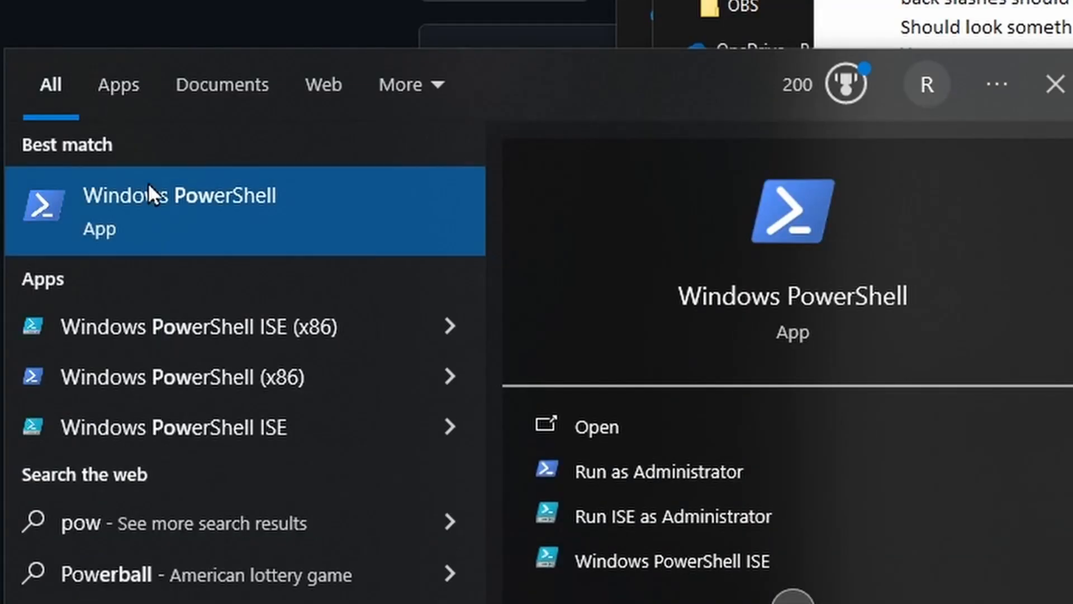
# Open Windows PowerShell and install the first required library with pip install pytesseract
pyautogui.click(148, 183)
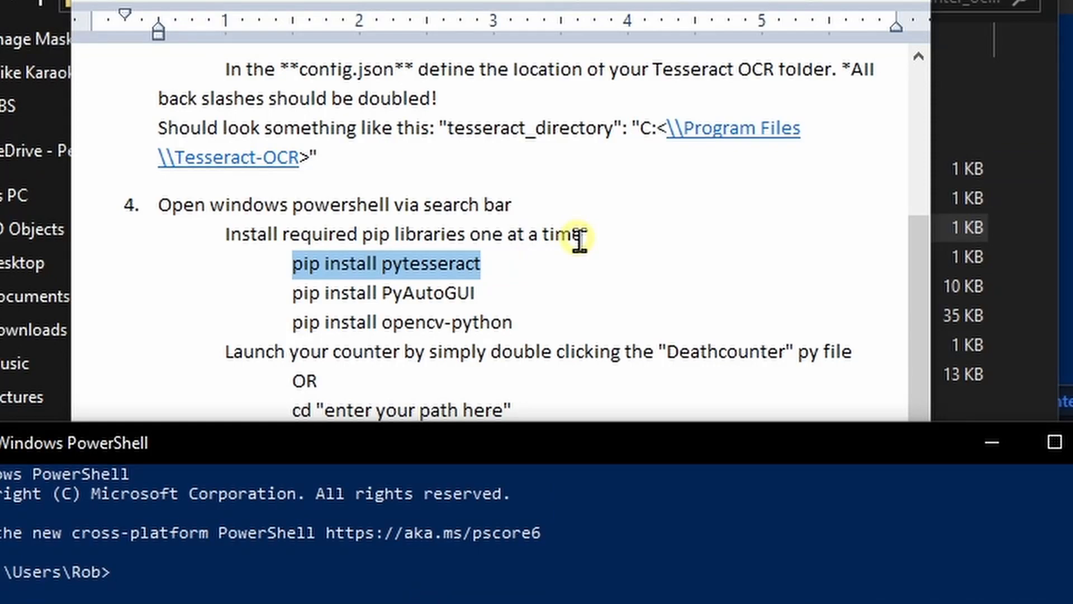
pyautogui.click(246, 576)
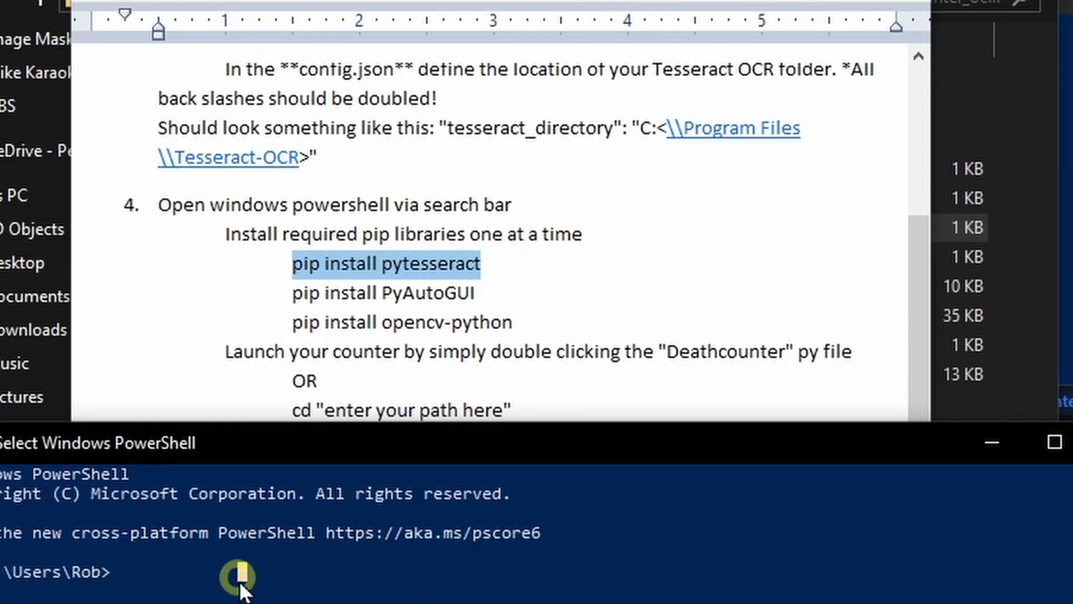
pyautogui.rightClick(246, 575)
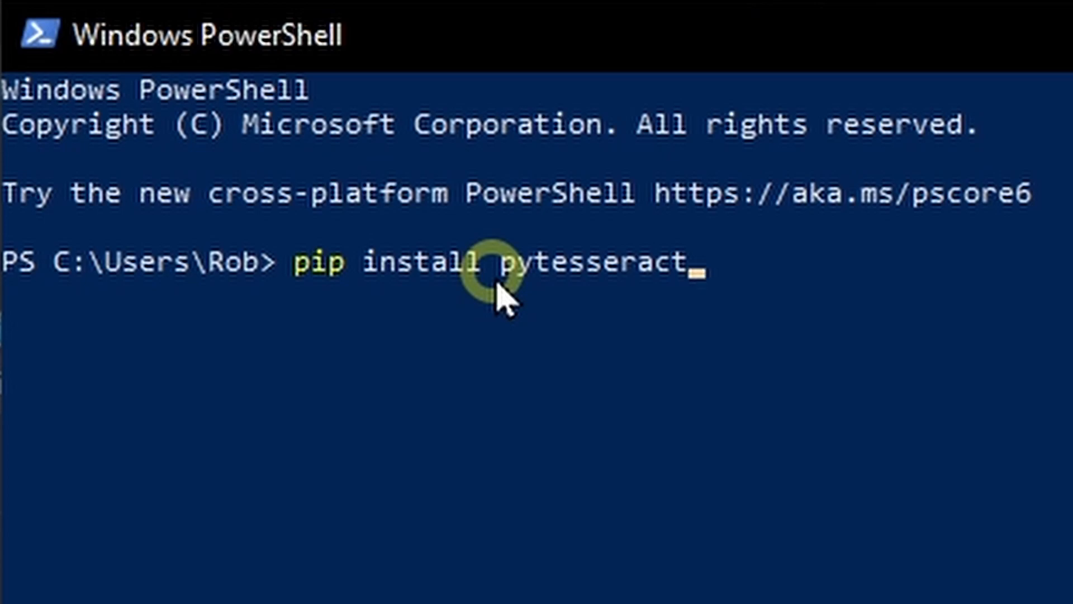
pyautogui.press('Return')
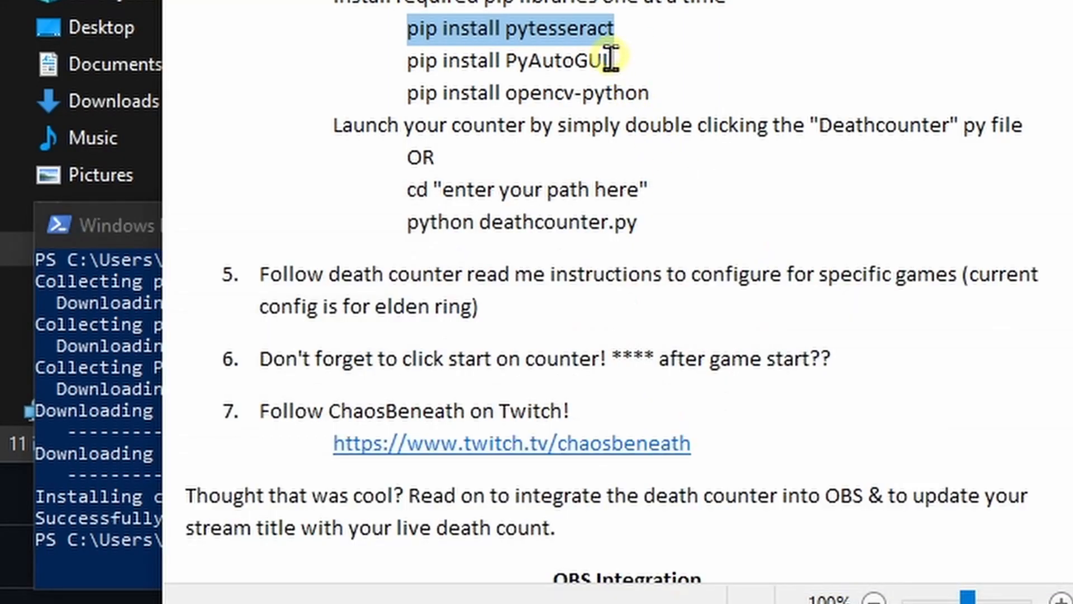
# Copy pip install PyAutoGUI from the guide and run it in PowerShell
pyautogui.moveTo(611, 57); pyautogui.dragTo(408, 60)
pyautogui.click(268, 548)
pyautogui.press('Return')
# Copy pip install opencv-python from the guide and run it in PowerShell
pyautogui.moveTo(649, 92); pyautogui.dragTo(396, 98)
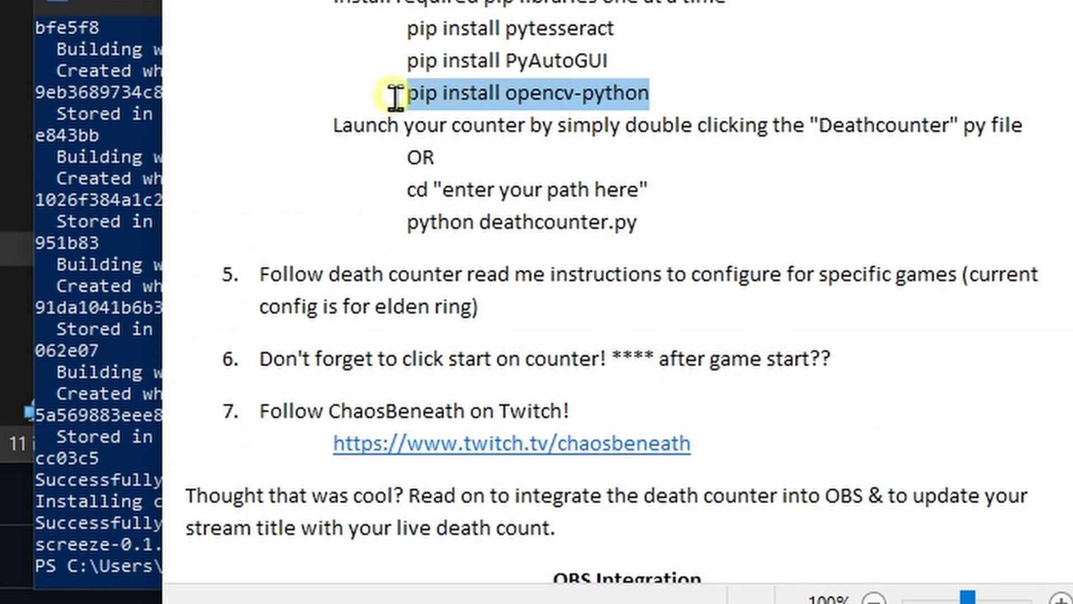
pyautogui.rightClick(477, 97)
pyautogui.click(537, 144)
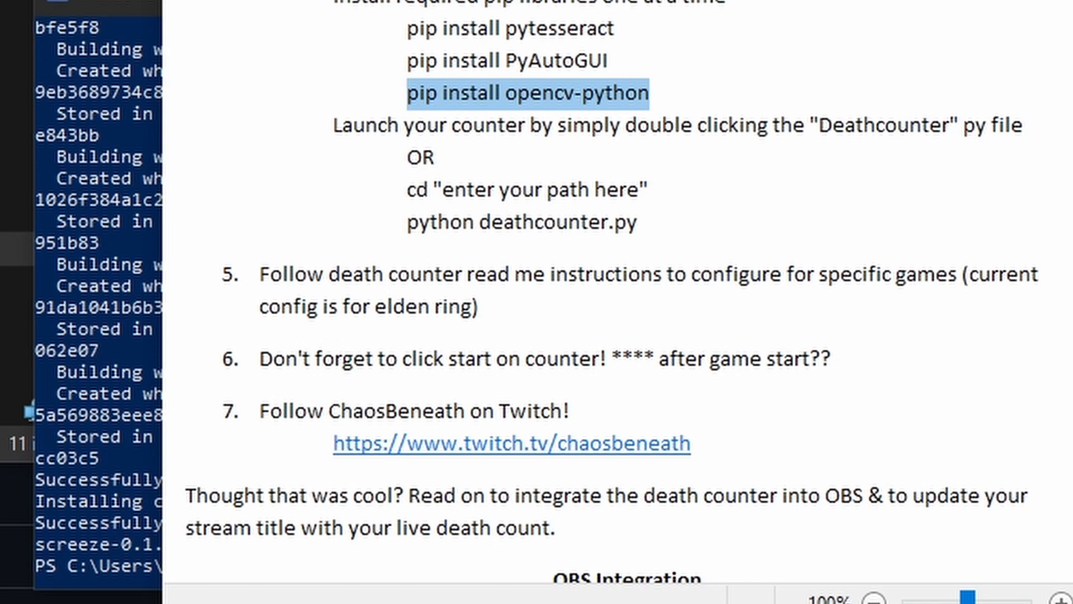
pyautogui.click(419, 323)
pyautogui.hotkey('ctrl', 'v')
pyautogui.press('Return')
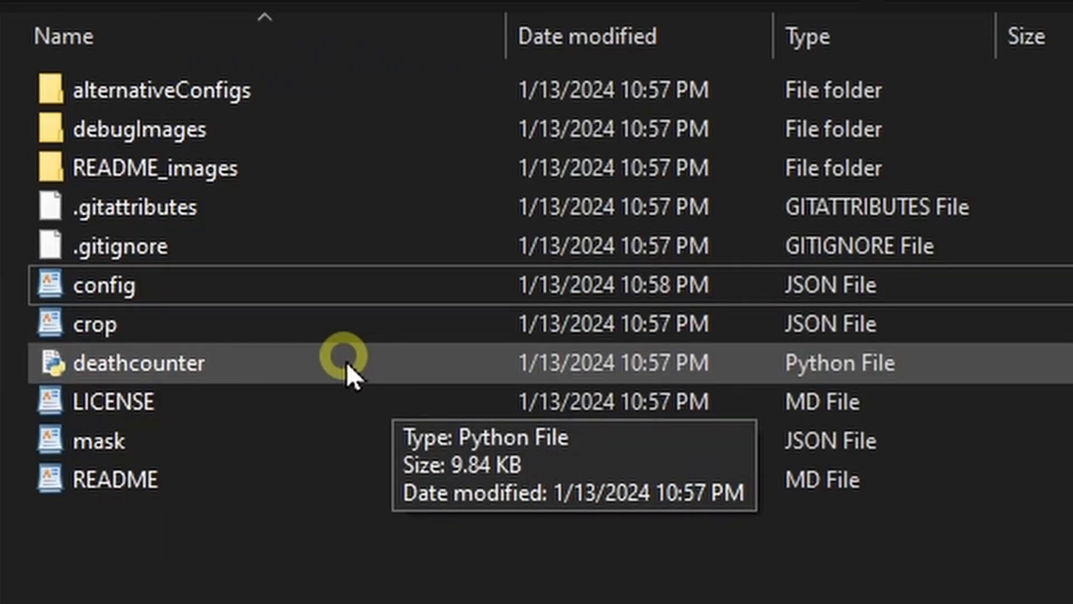
# Launch the death counter from the deathcounter Python file in the extracted folder
pyautogui.doubleClick(110, 358)
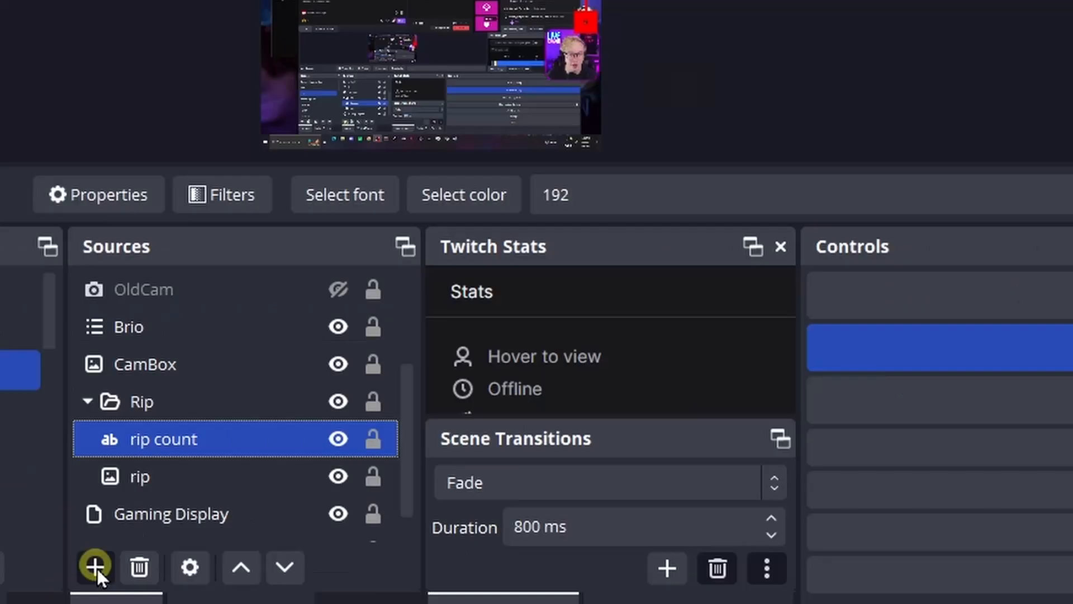
# In OBS, choose a Text (GDI+) source and set the rip count text to read from a file
pyautogui.click(95, 567)
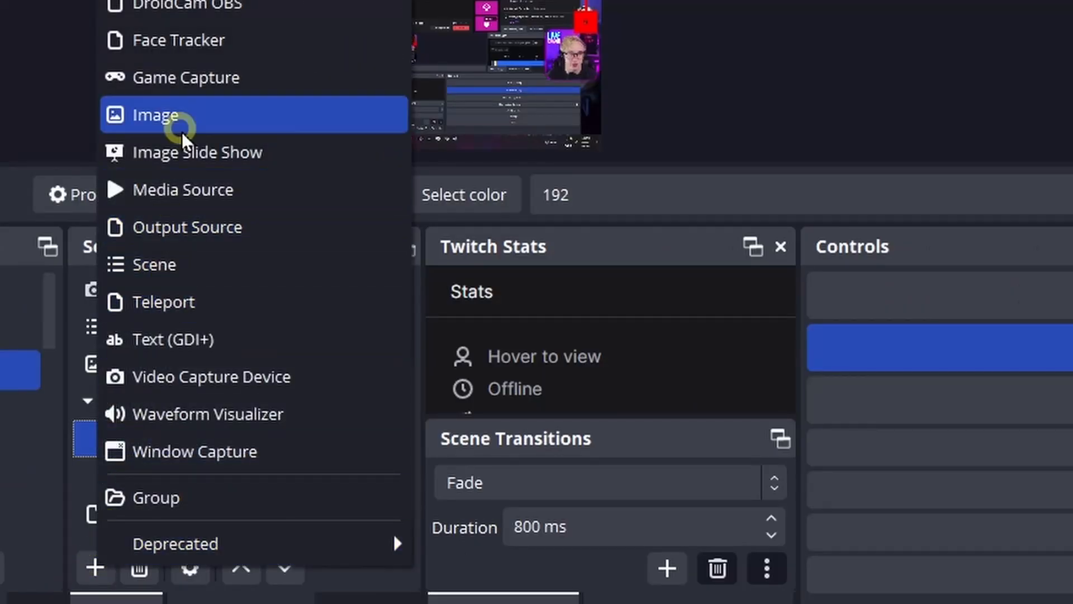
pyautogui.click(166, 350)
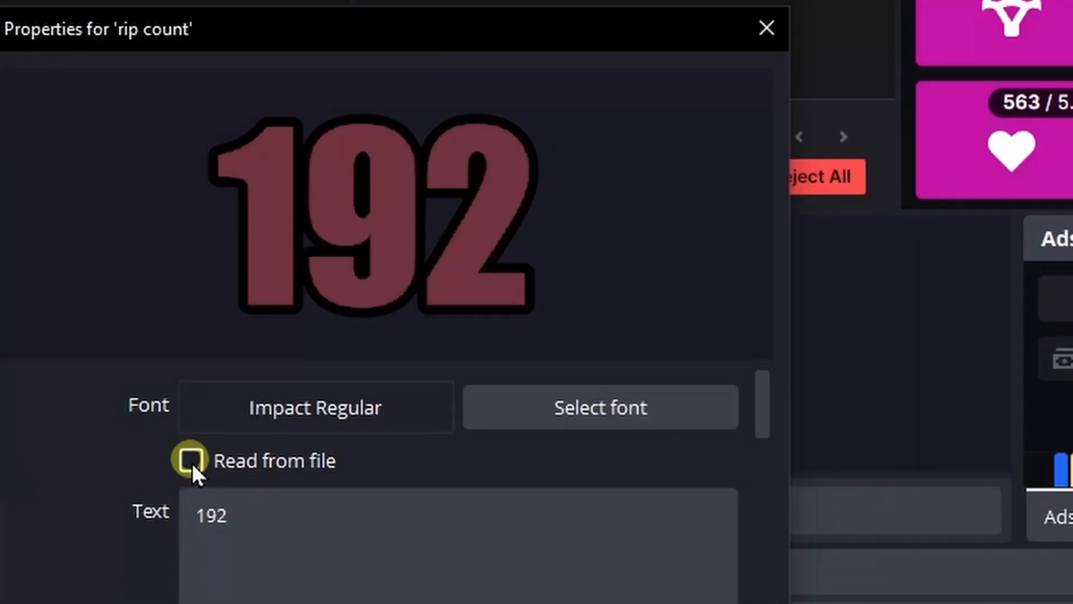
pyautogui.click(192, 463)
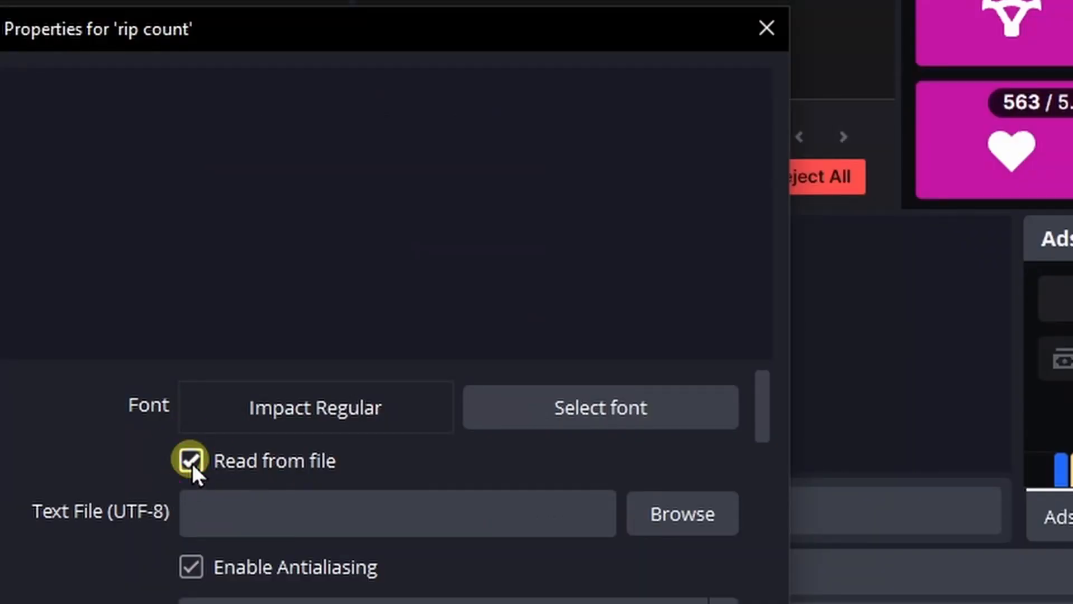
# Use the deaths text file from the deathcounter_ocr folder as the rip count source's text file and apply the properties
pyautogui.click(696, 518)
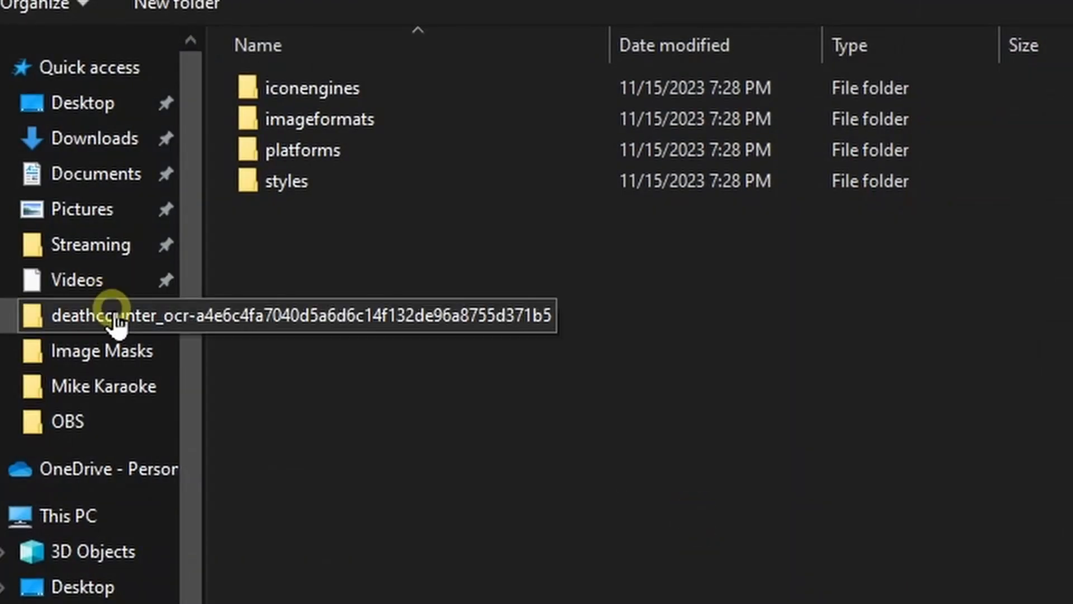
pyautogui.click(114, 319)
pyautogui.click(398, 186)
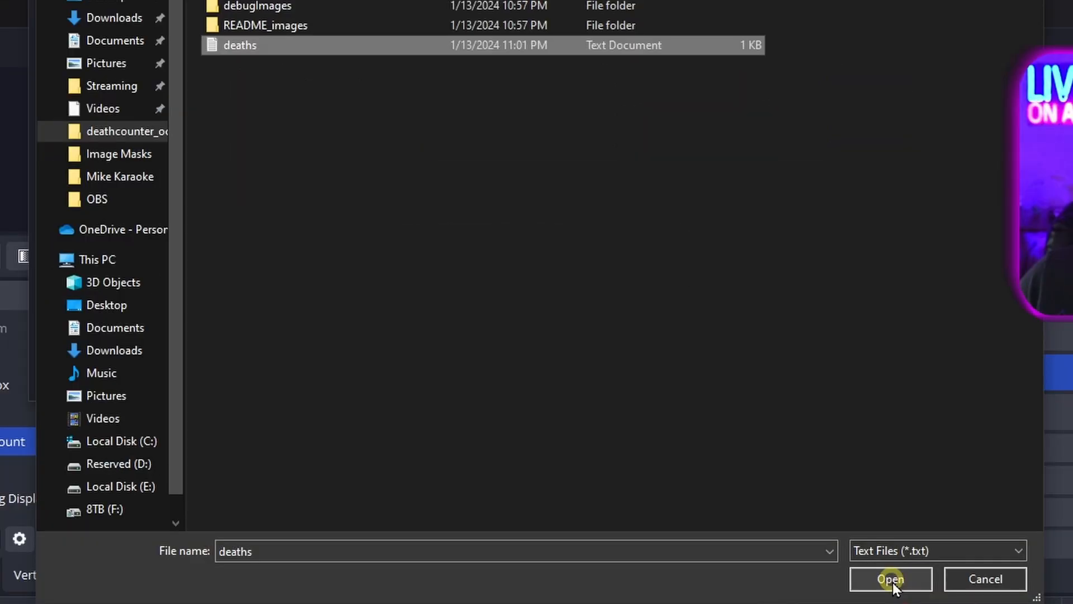
pyautogui.click(889, 581)
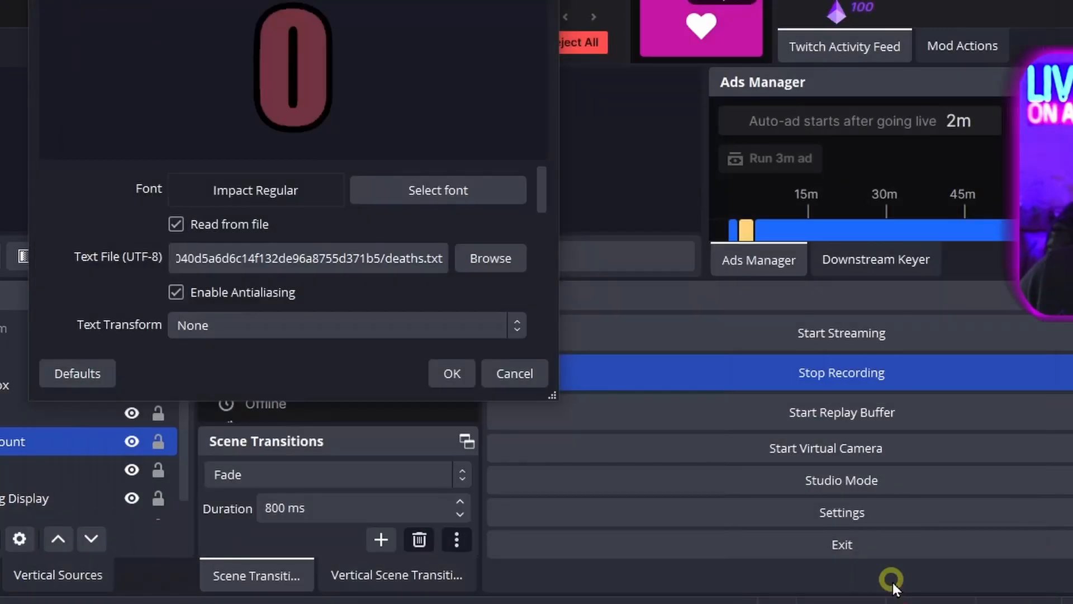
pyautogui.click(452, 373)
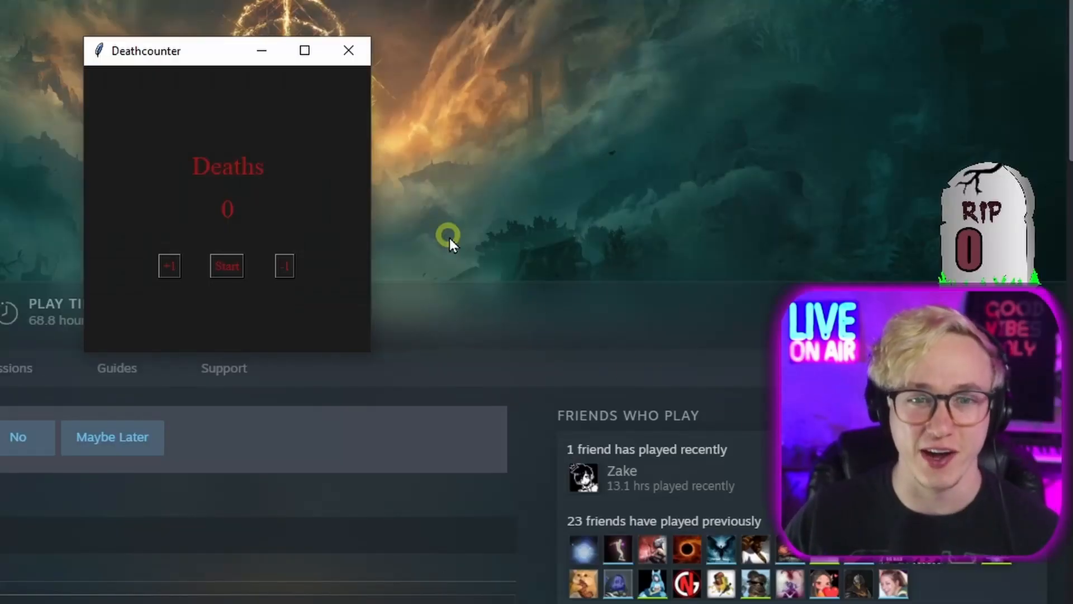
# Start death detection in the Deathcounter window and run the character forward in the game
pyautogui.click(234, 263)
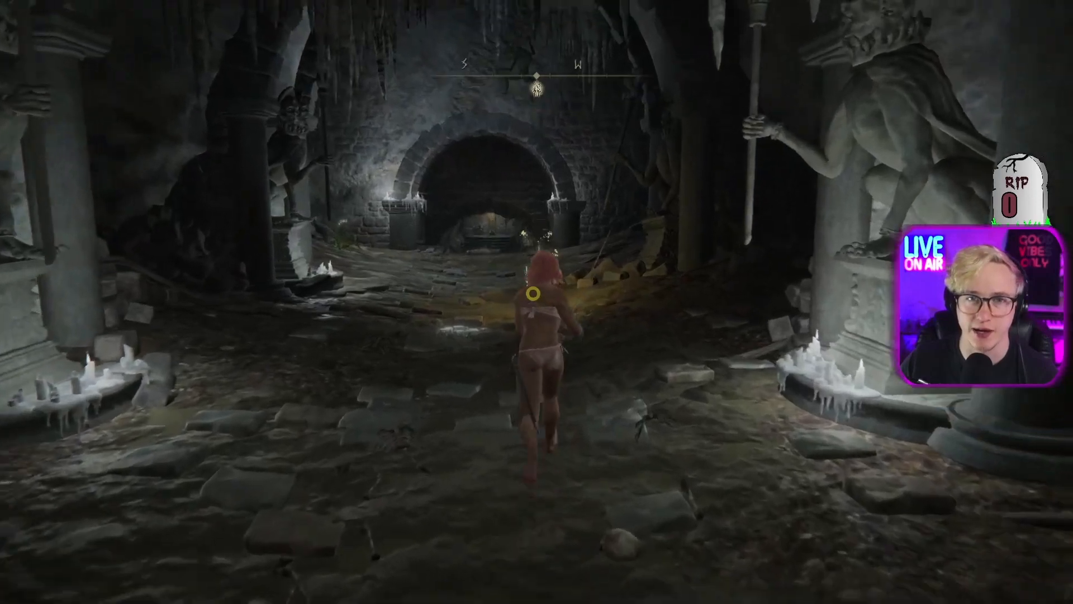
pyautogui.press('w')
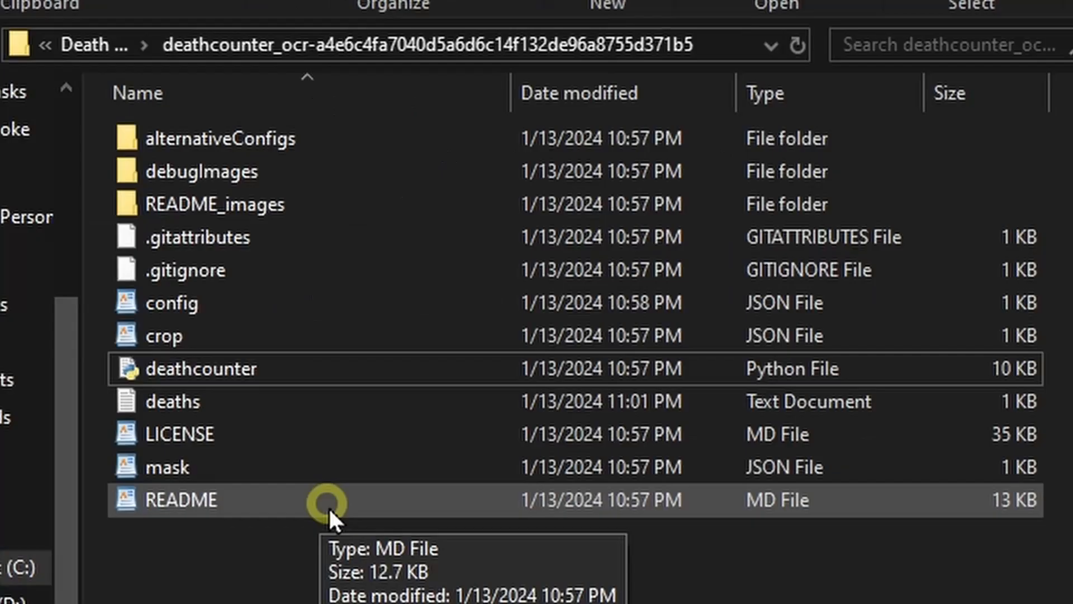
# Open the README file in the deathcounter folder and read how to adapt the counter to a different game
pyautogui.doubleClick(327, 507)
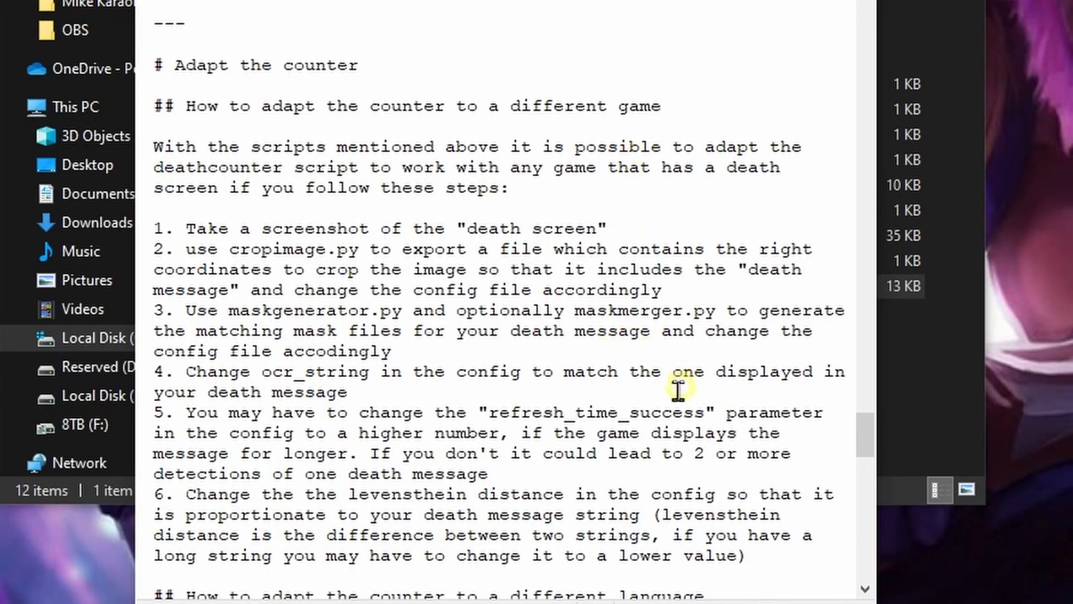
pyautogui.scroll(-1, 678, 389)
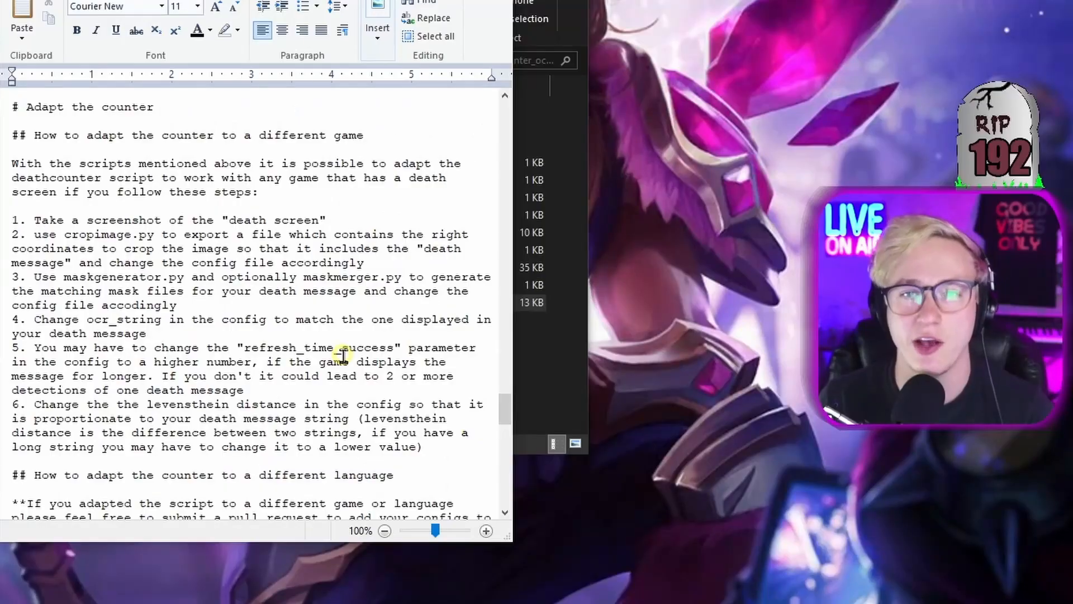